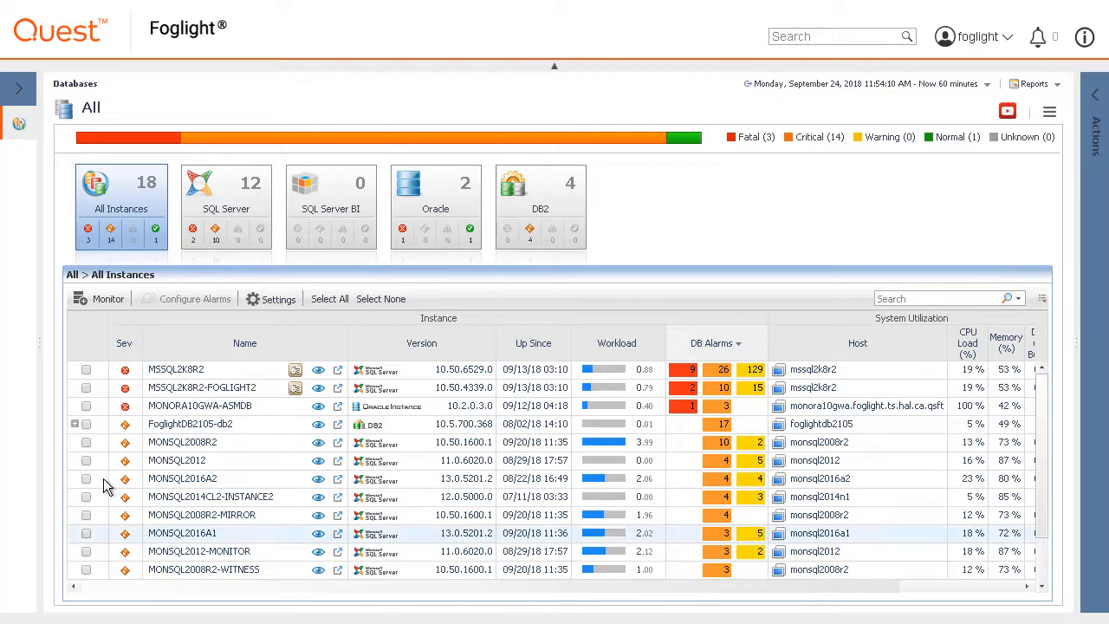
Open the User-defined Collections administration settings for the MONSQL2012 instance.
click(86, 460)
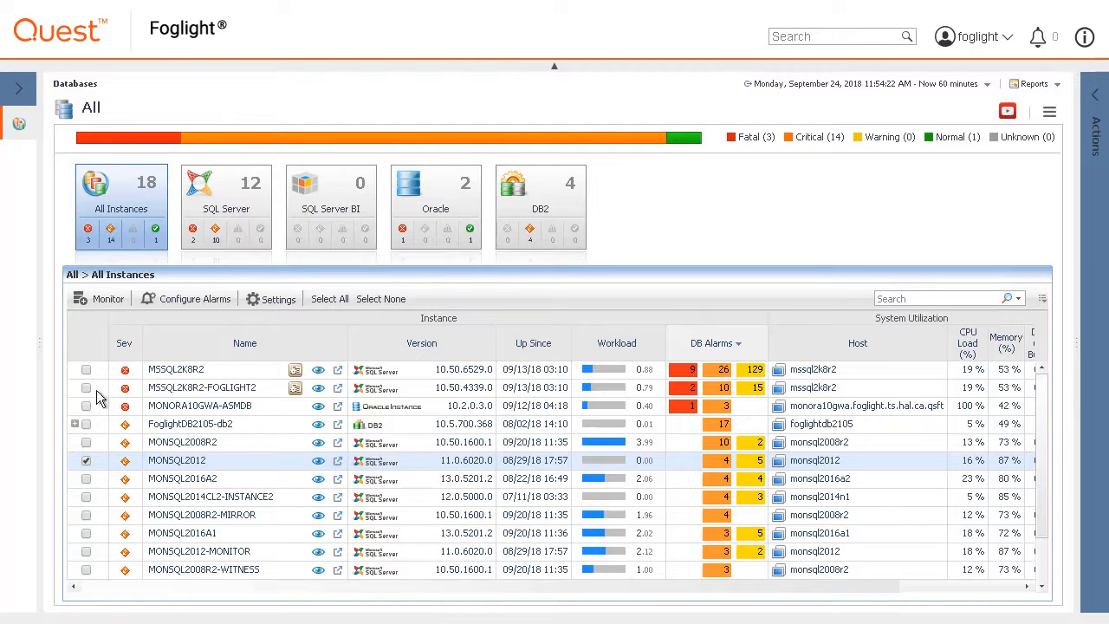
click(279, 305)
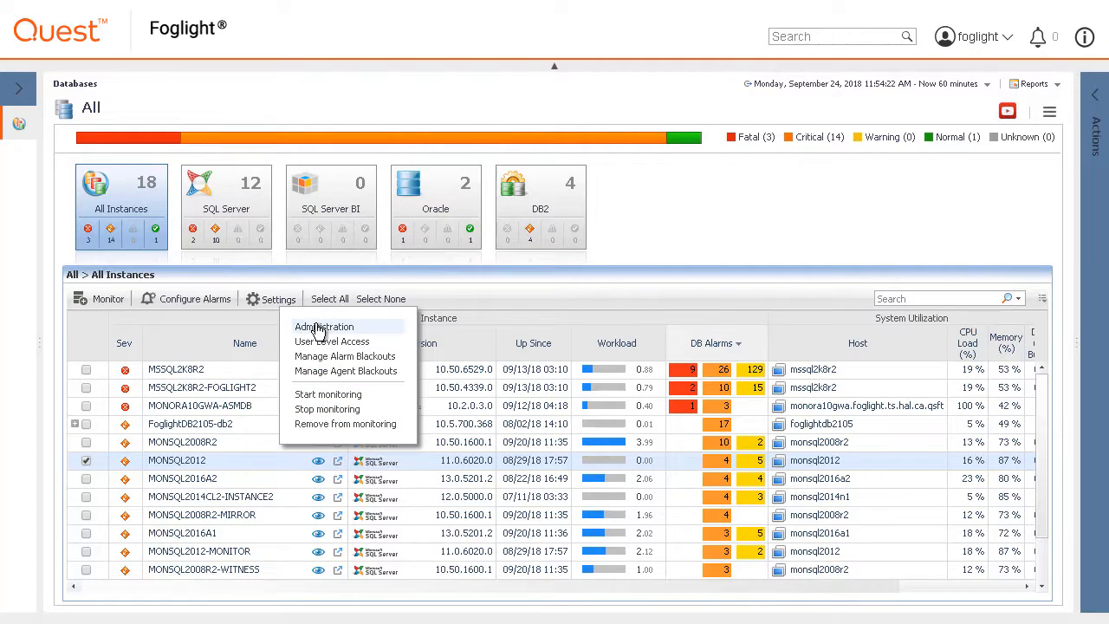
click(316, 327)
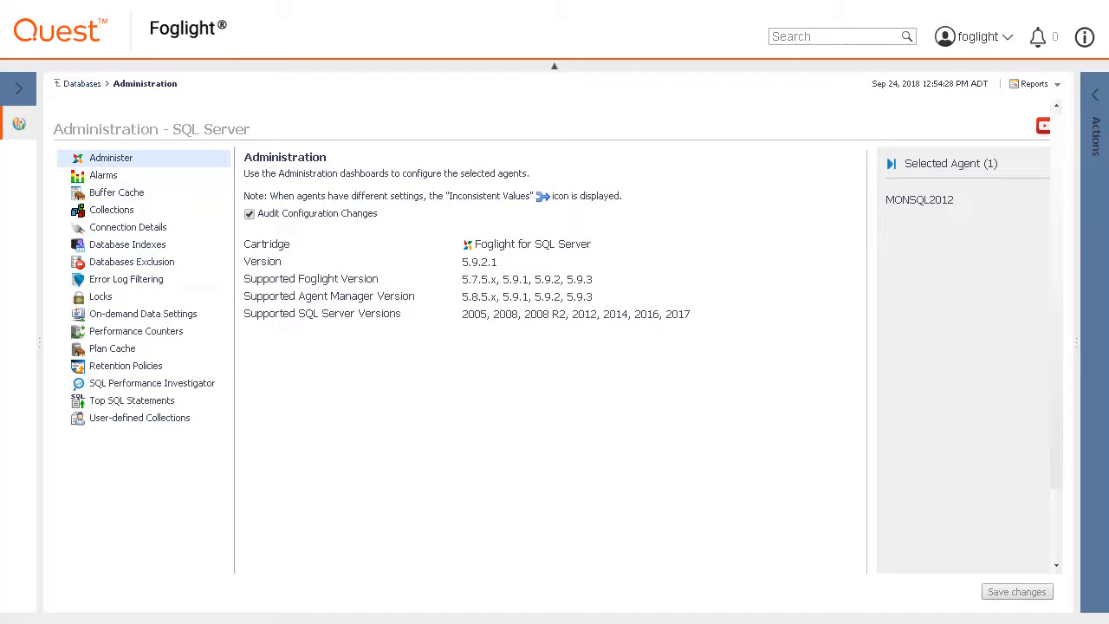
click(137, 420)
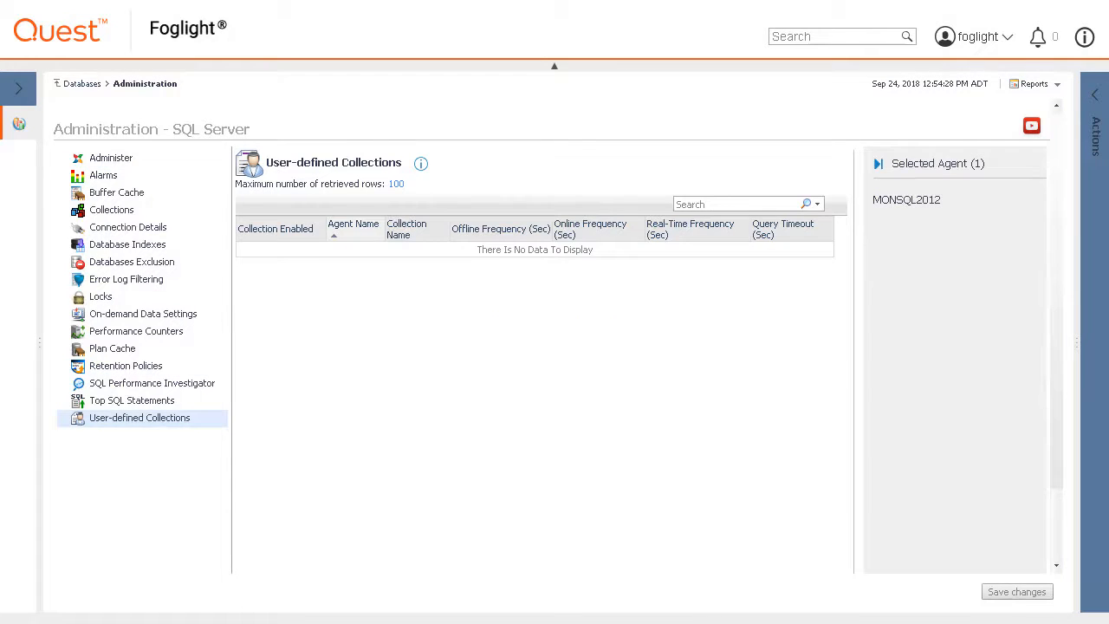
Review the User-defined Collections help note and the maximum retrieved rows setting without changing it.
click(421, 164)
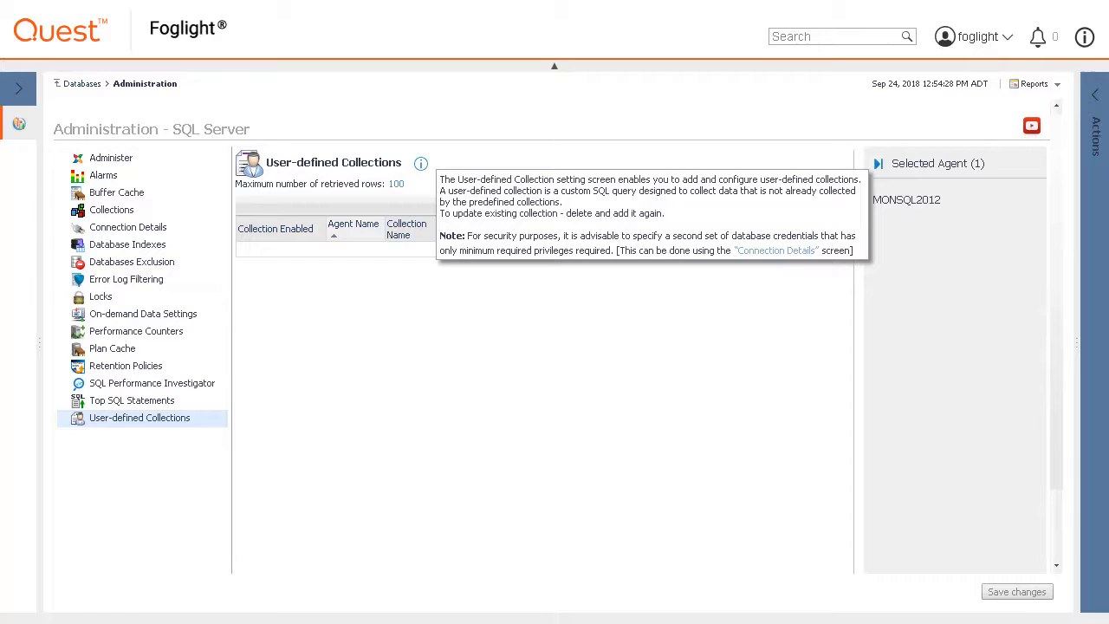
click(552, 517)
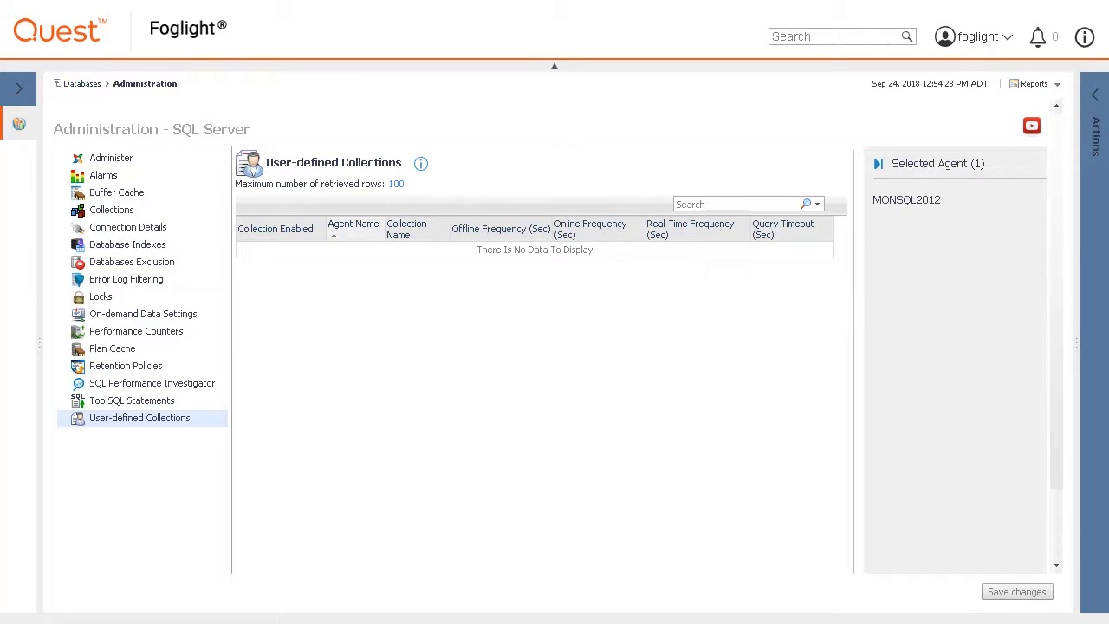
click(396, 184)
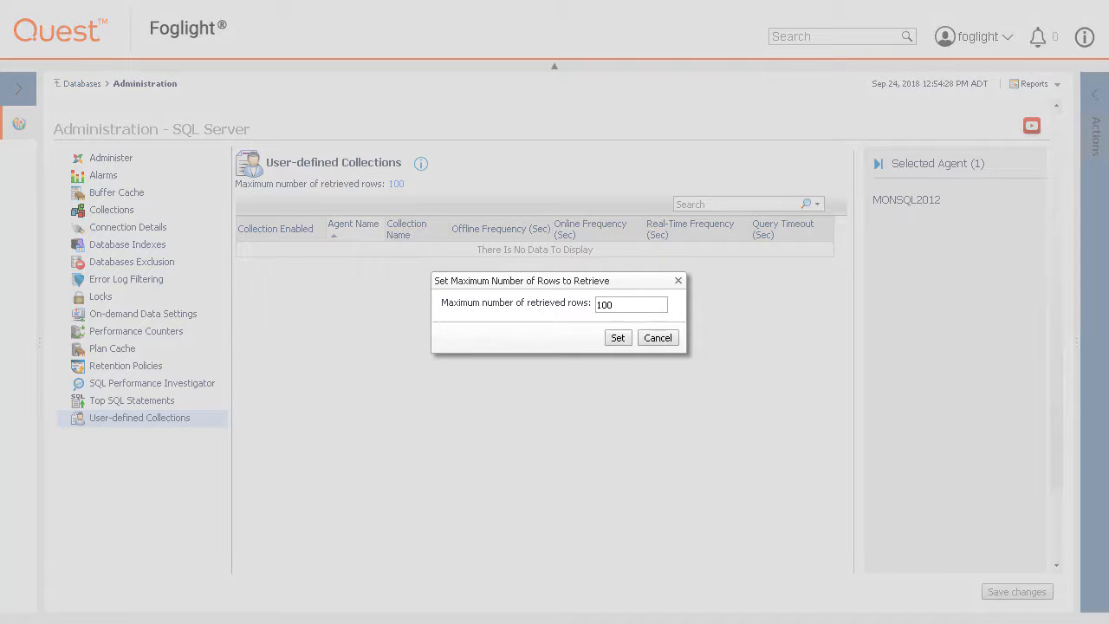
click(658, 338)
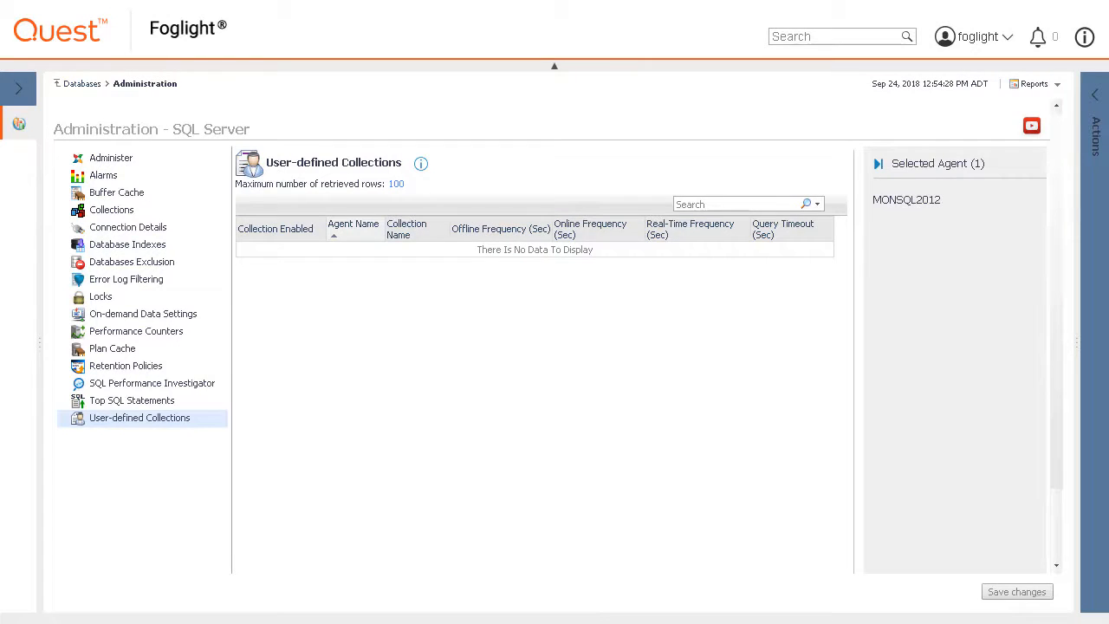
Start adding a user-defined collection and open the credentials of agent MONSQL2012 for editing.
drag(1053, 465, 1054, 555)
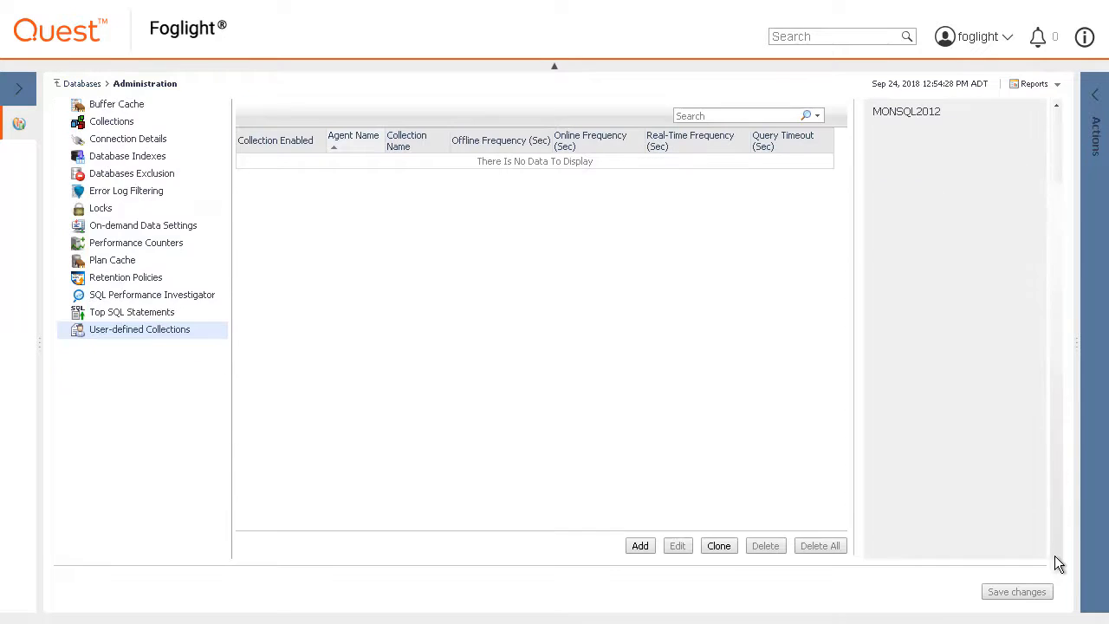
click(641, 545)
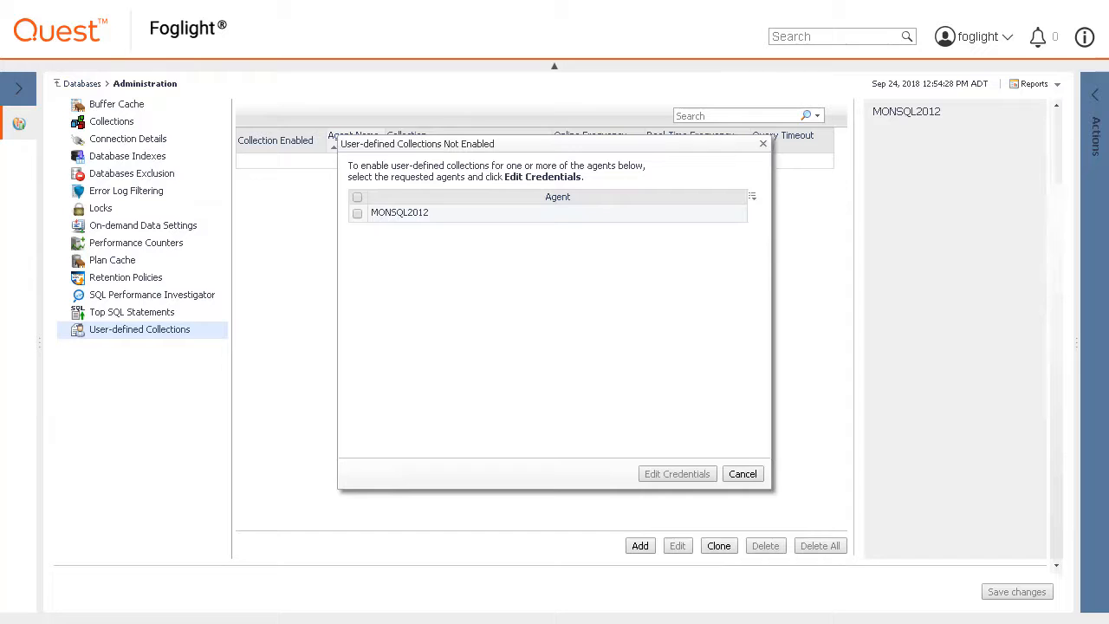
click(358, 212)
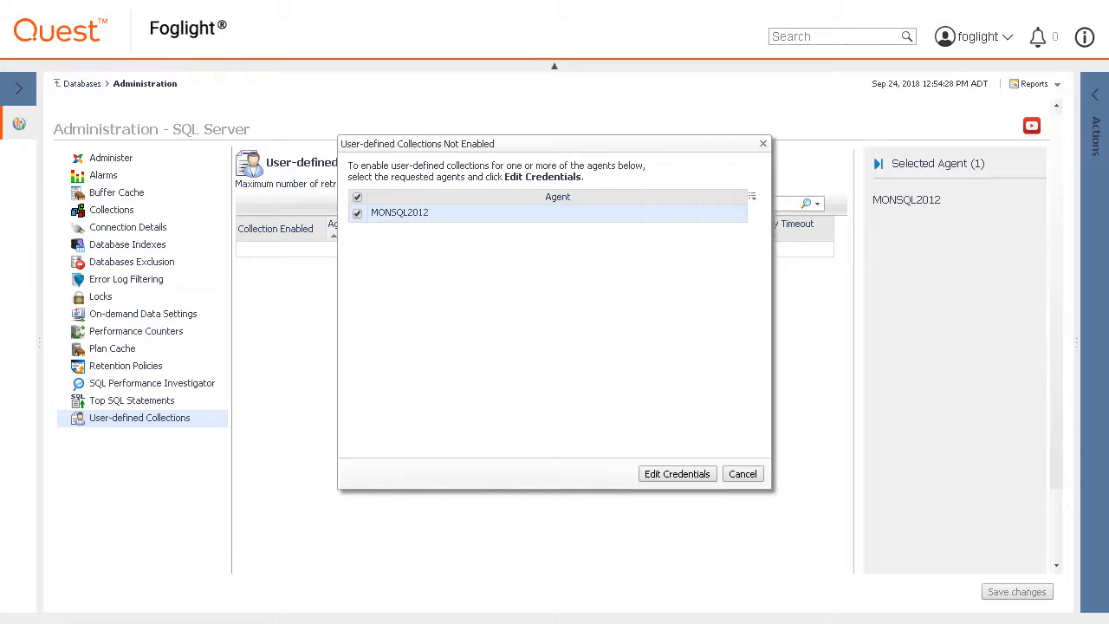
click(674, 476)
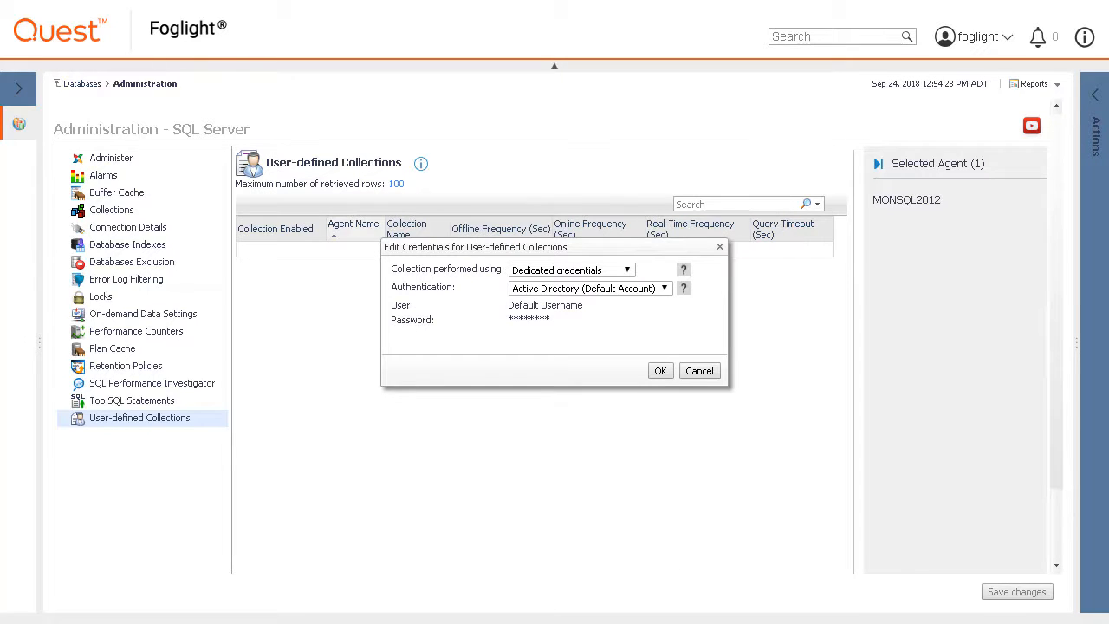
Set the collection to use dedicated credentials with Active Directory (Custom Account) authentication, entering the account's user name and password.
click(626, 270)
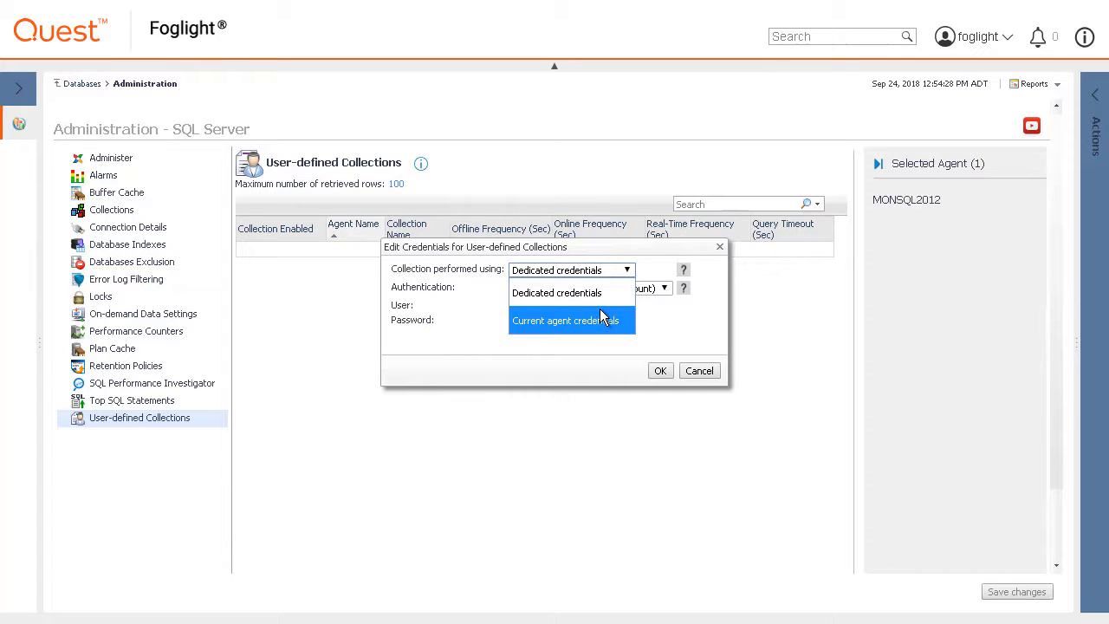
click(610, 297)
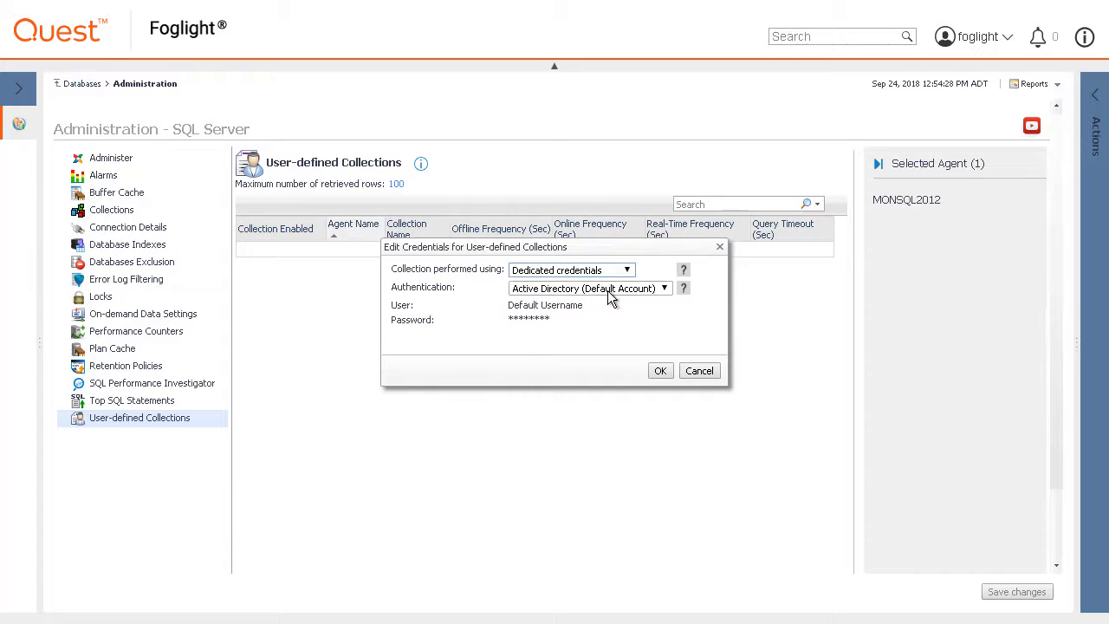
click(611, 294)
click(597, 340)
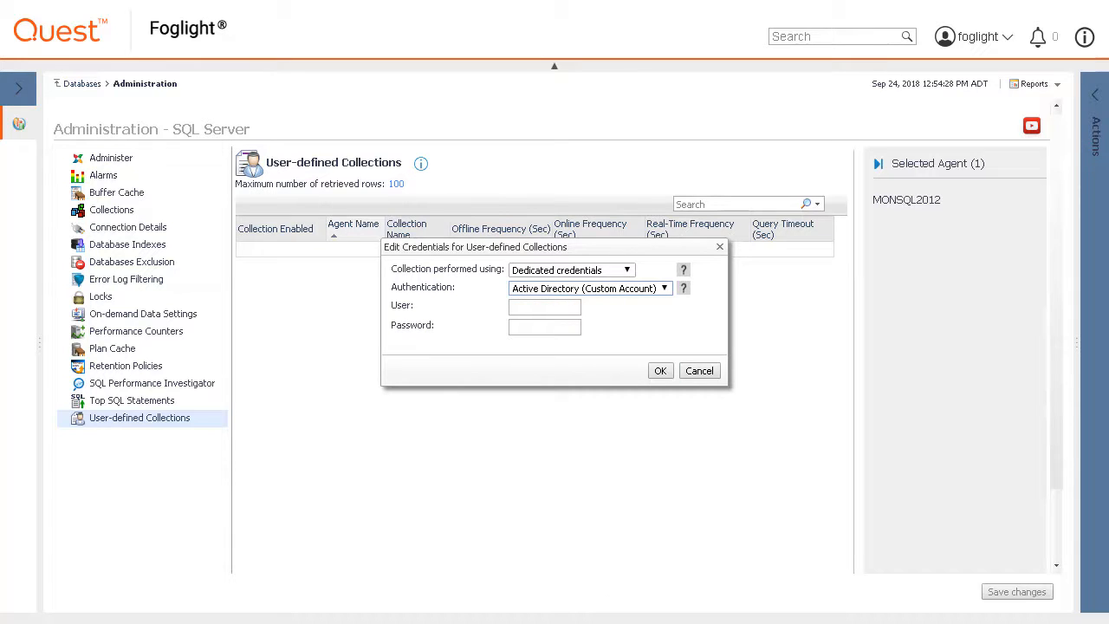
click(538, 306)
text(FOGLIGHT\)
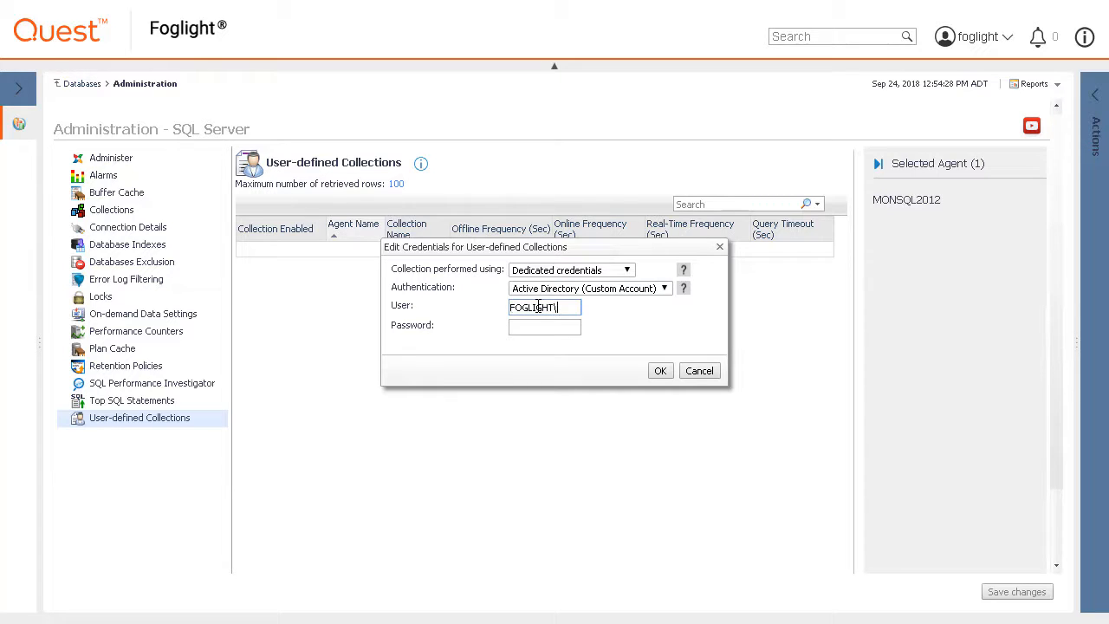
text(FOGTEST)
key(Tab)
text(••••••••)
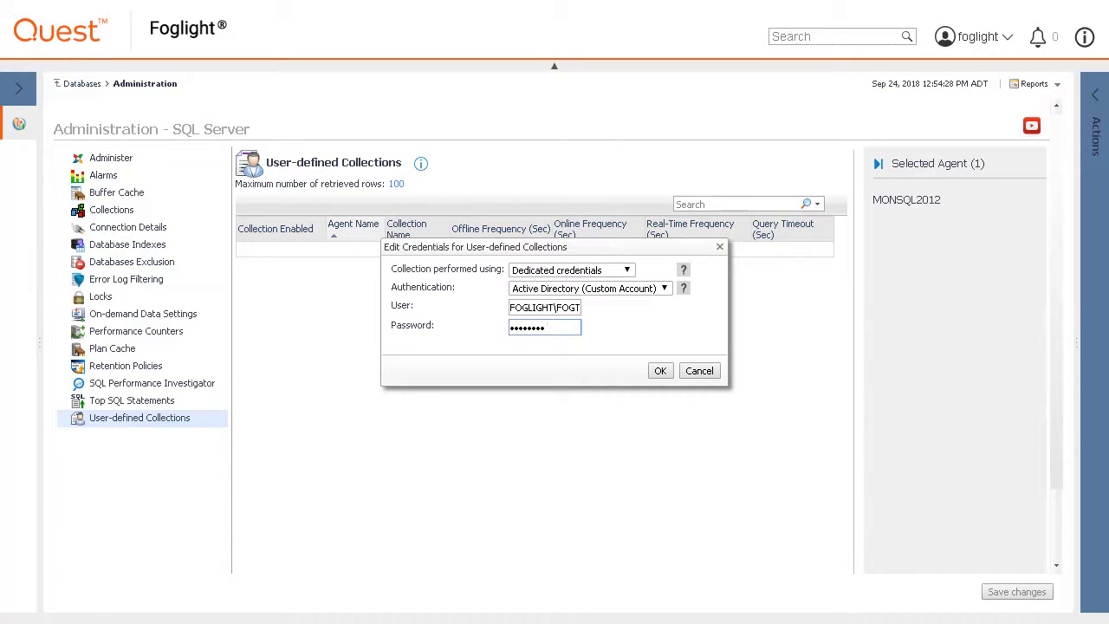
click(660, 371)
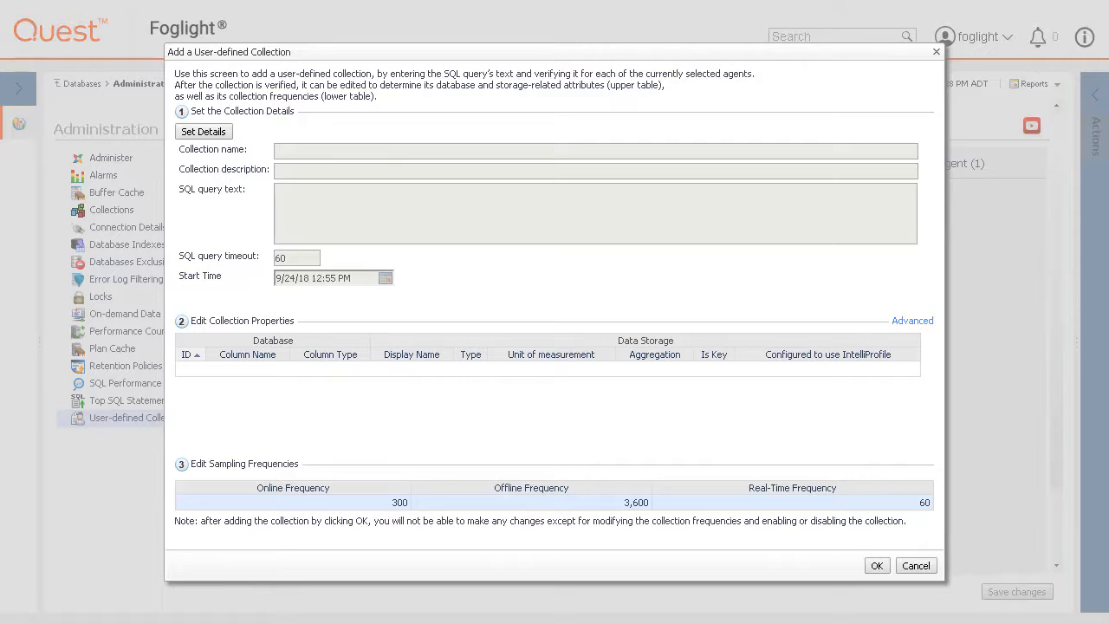
In the collection details, enter the name "Department Groups" and the description "Department Group List".
click(223, 135)
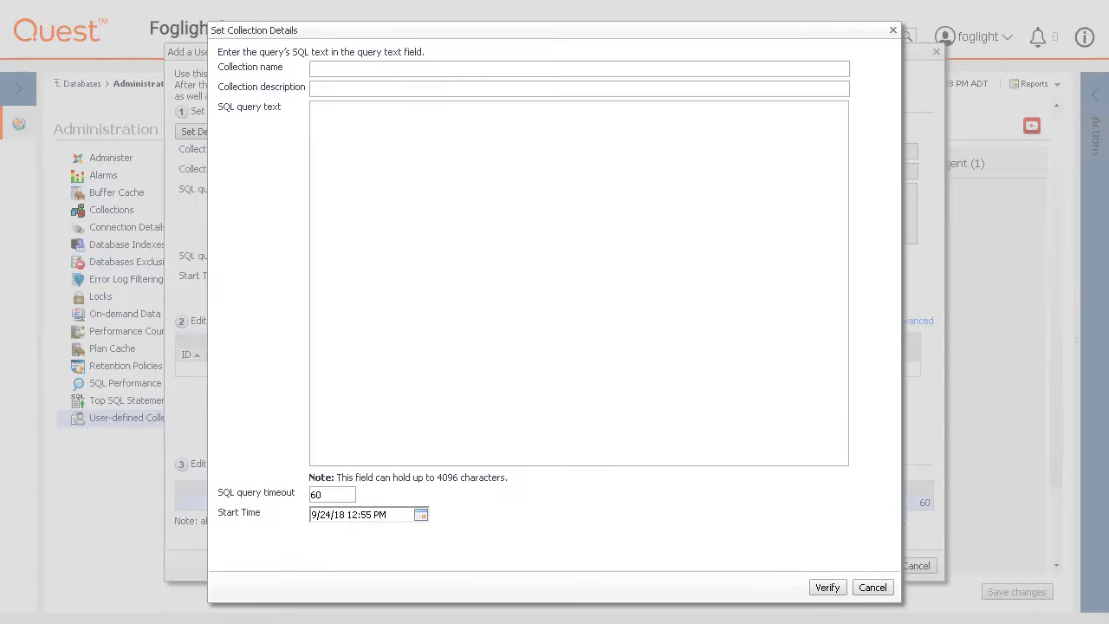
click(321, 71)
text(Depar)
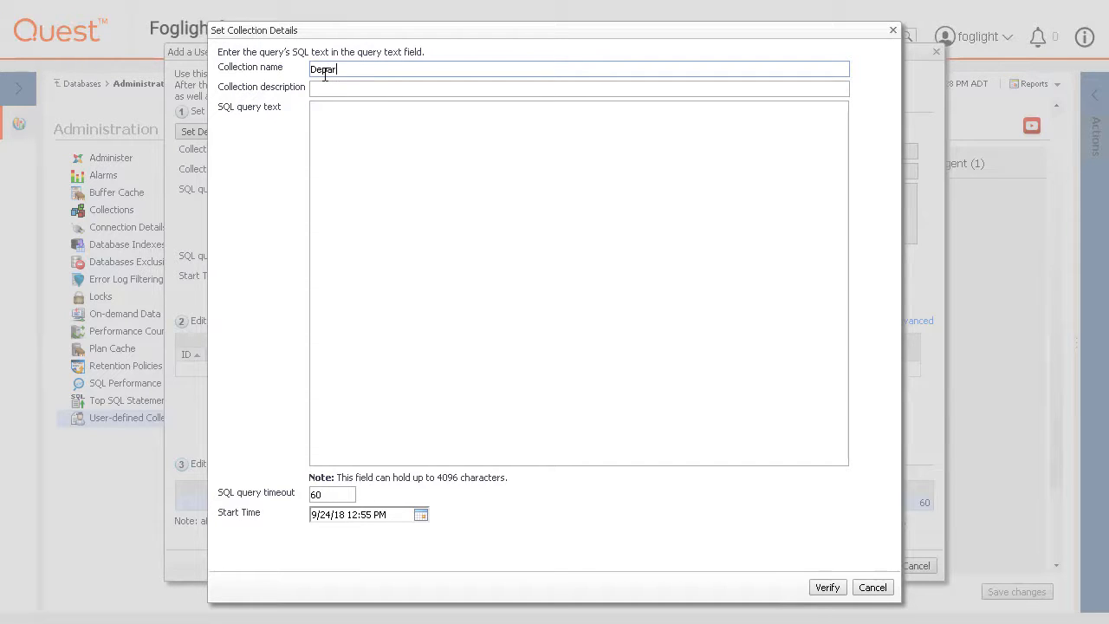
text(tment Groups)
key(Tab)
text(Department Grou)
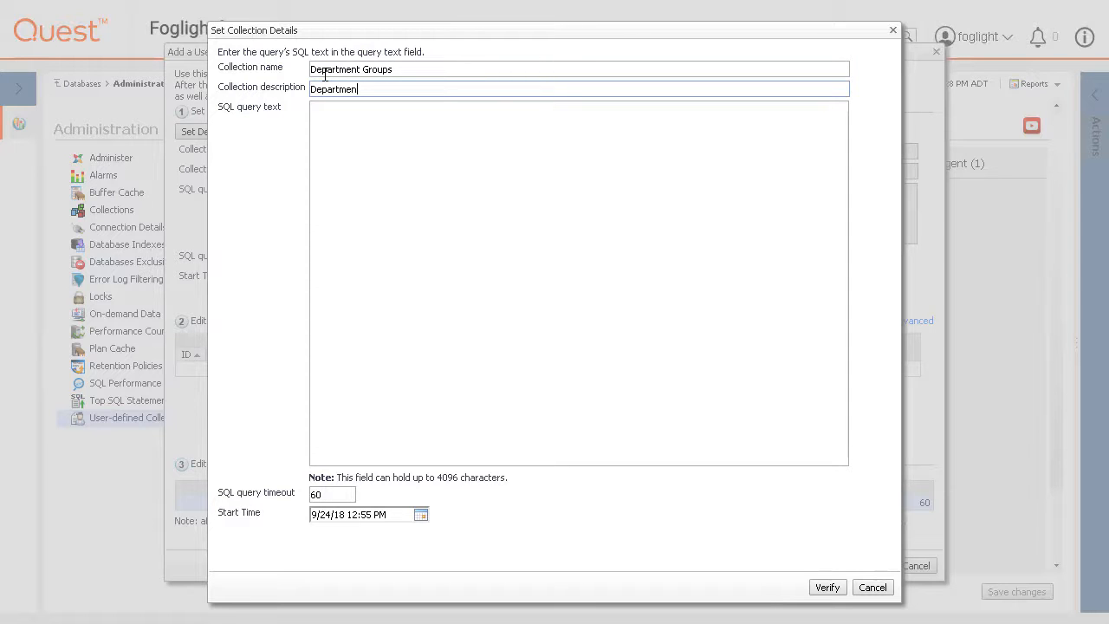
text(p List)
Enter the query "select * from AdventureWorksDW.dbo.DimDepartmentGroup where ParentDepartmentGroupKey = 1;" and verify the collection.
click(399, 148)
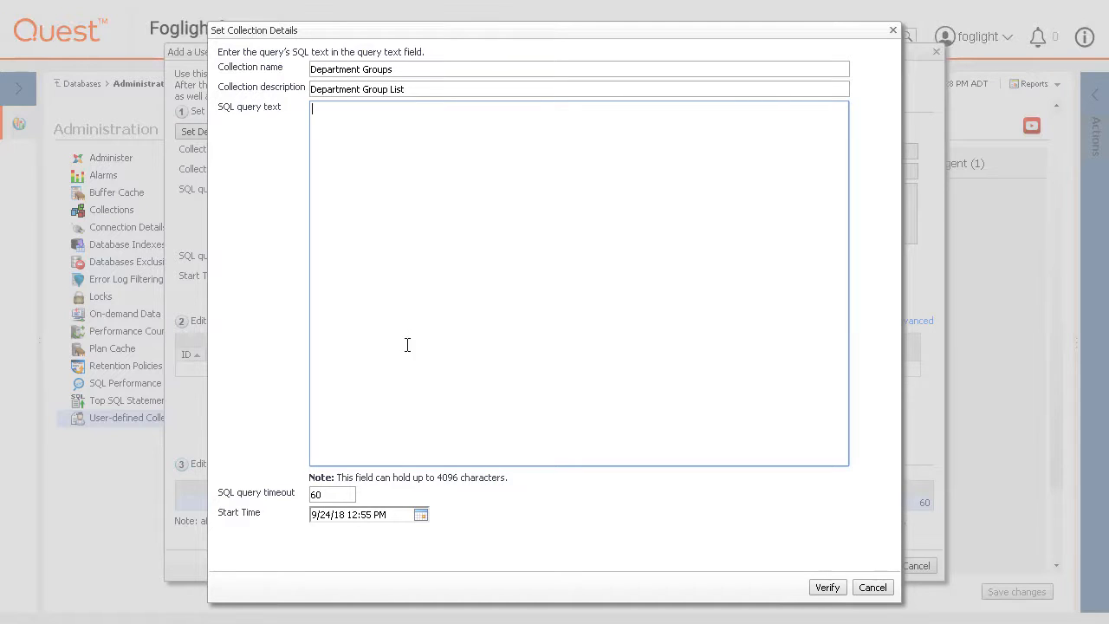
text(select * from AdventureWorksDW.dbo.DimDepartmentGroup  where ParentDepartmentGroupKey = 1;)
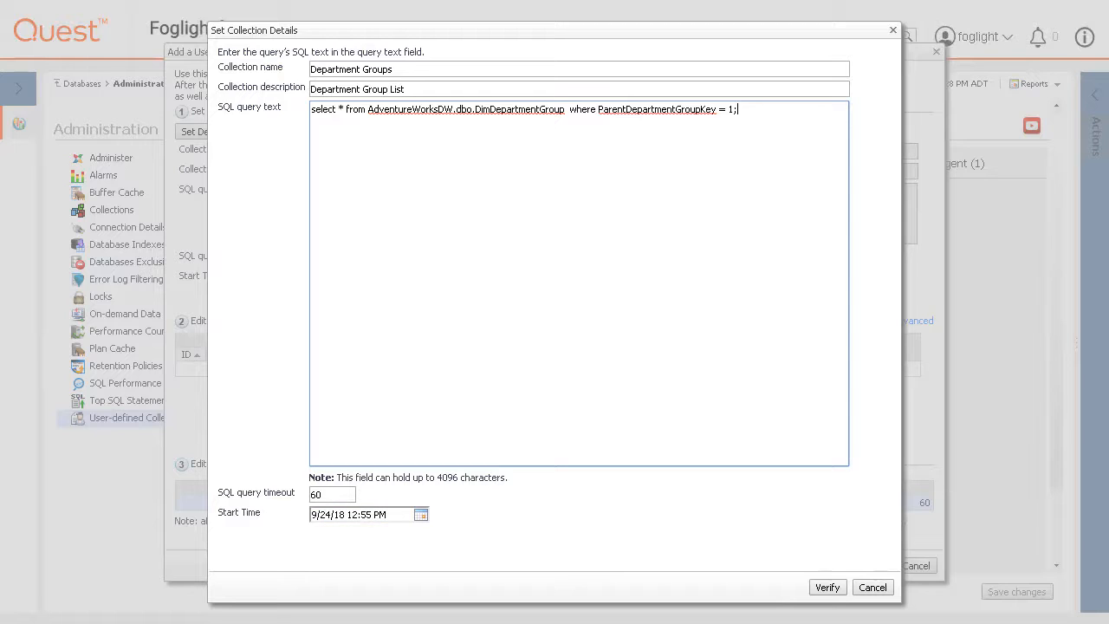
click(834, 588)
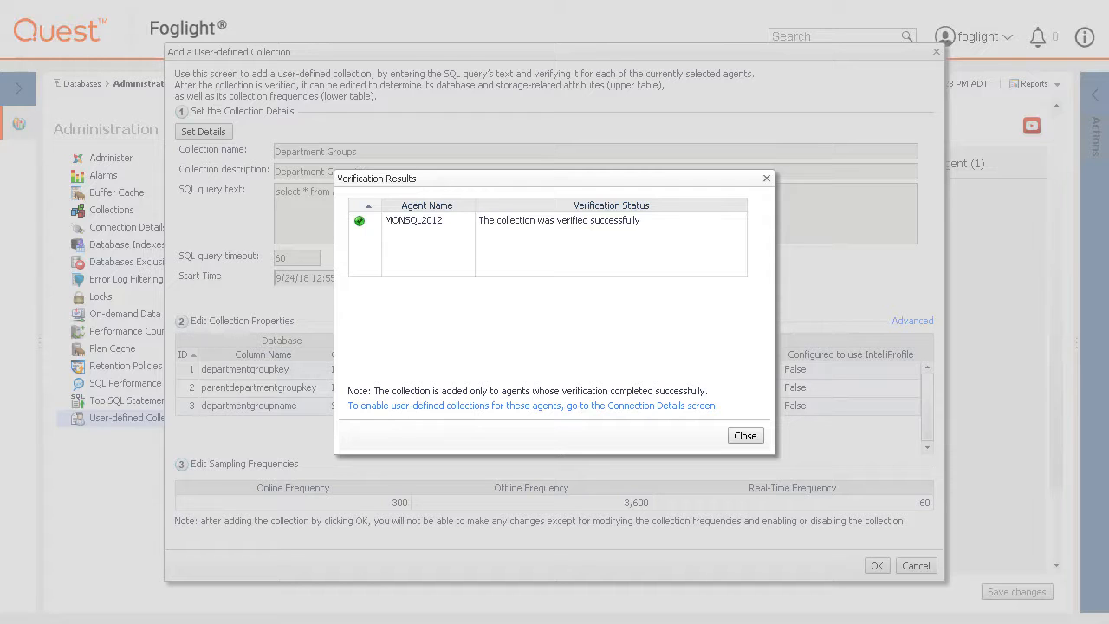
click(747, 437)
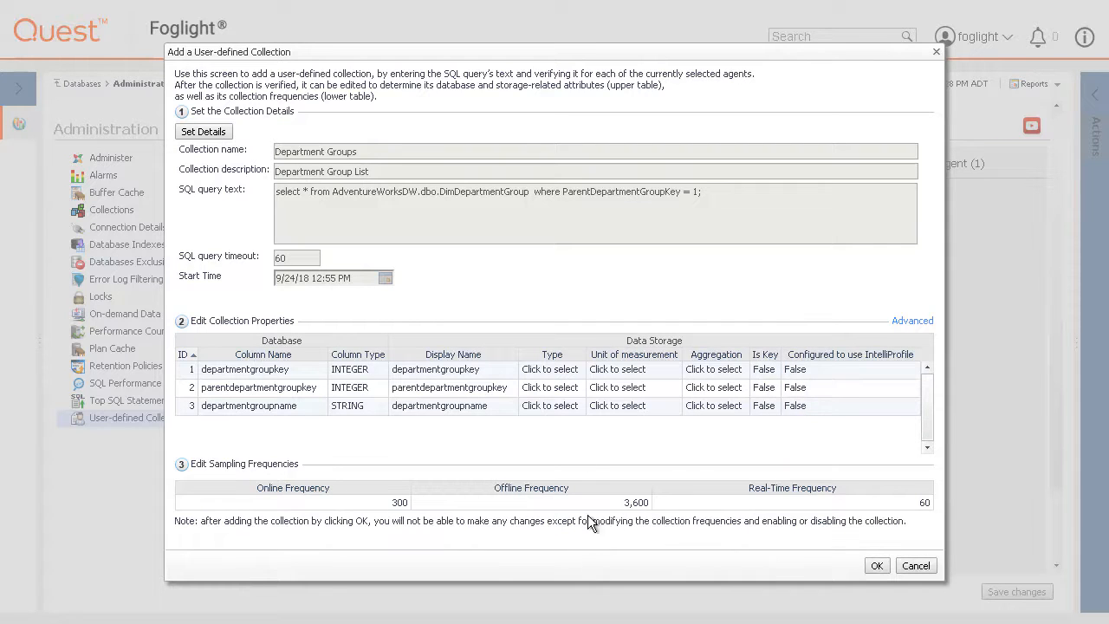
Set the departmentgroupkey column's Is key property to True and its type to Integer.
click(563, 374)
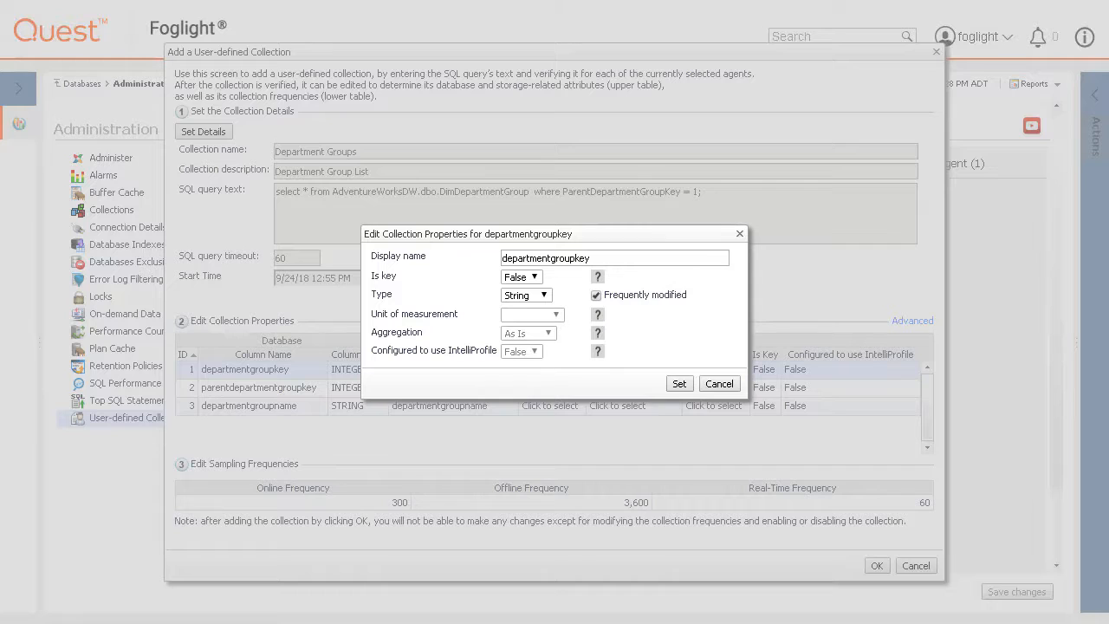
click(534, 277)
click(516, 308)
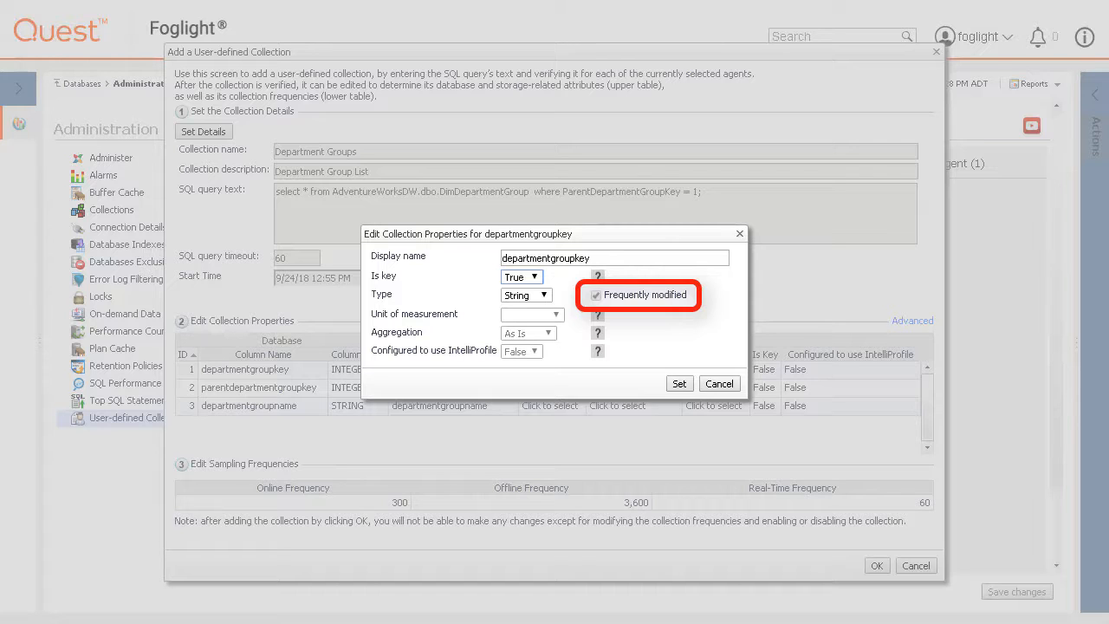
click(546, 295)
click(533, 342)
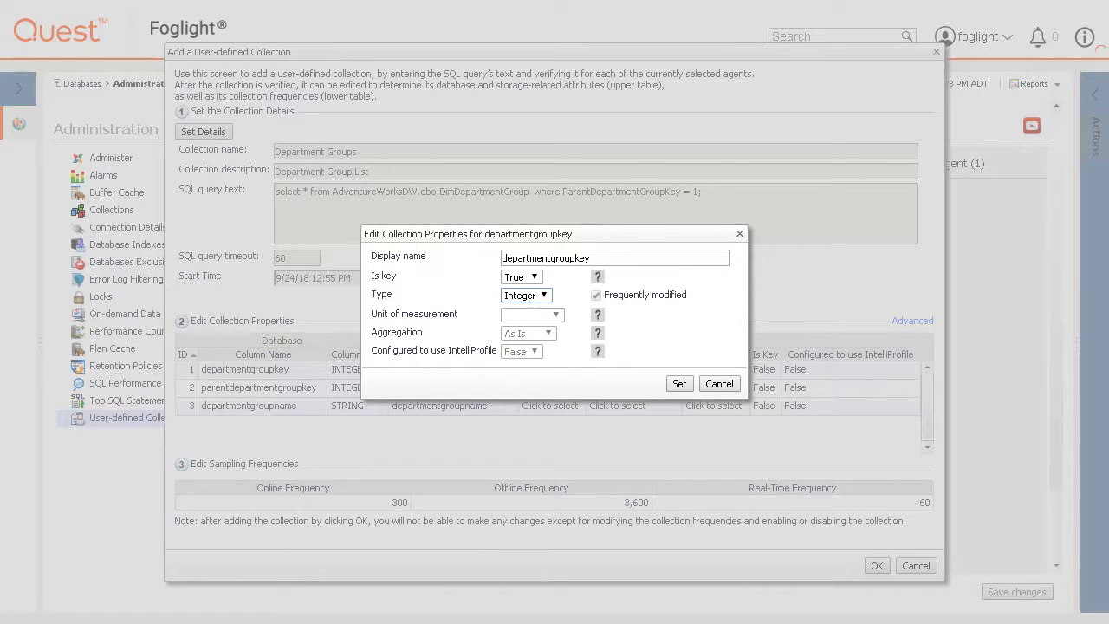
click(680, 383)
Set parentdepartmentgroupkey as a key of type Integer, and accept departmentgroupname as a non-key String.
click(571, 395)
click(522, 277)
click(518, 317)
click(543, 294)
click(524, 342)
click(679, 382)
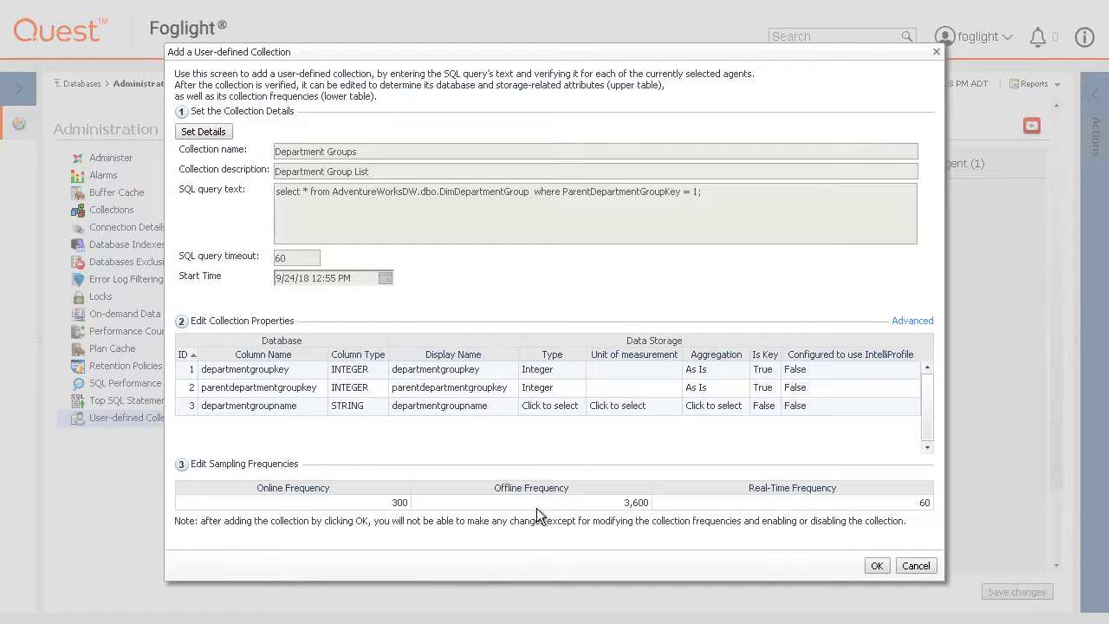
click(559, 415)
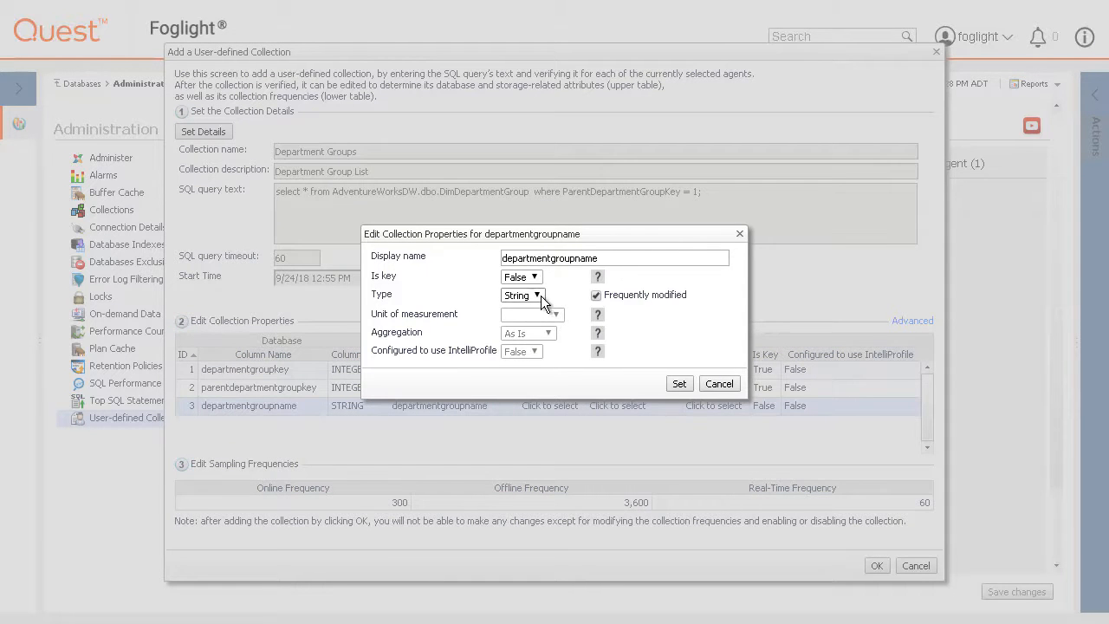
click(677, 384)
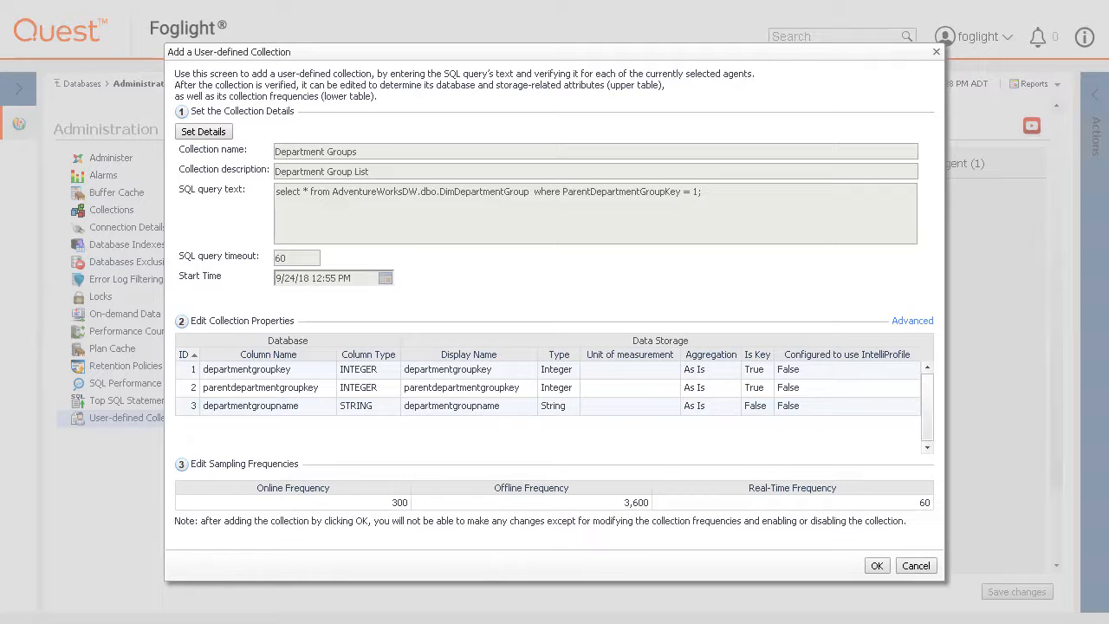
Add the Department Groups collection and save the configuration changes without an audit comment.
click(875, 567)
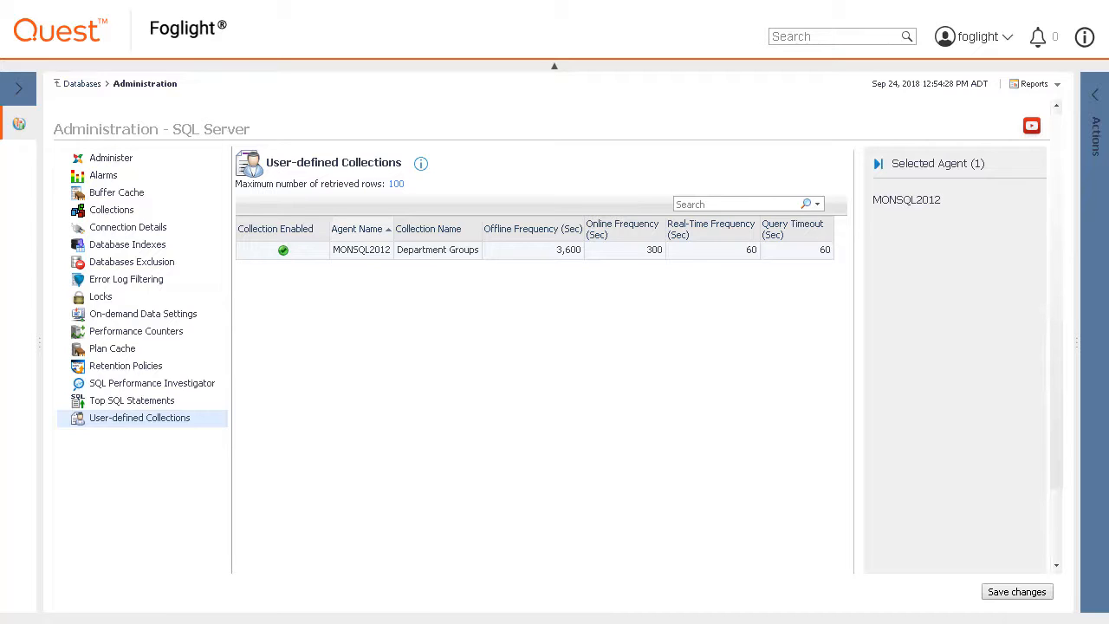
click(1010, 592)
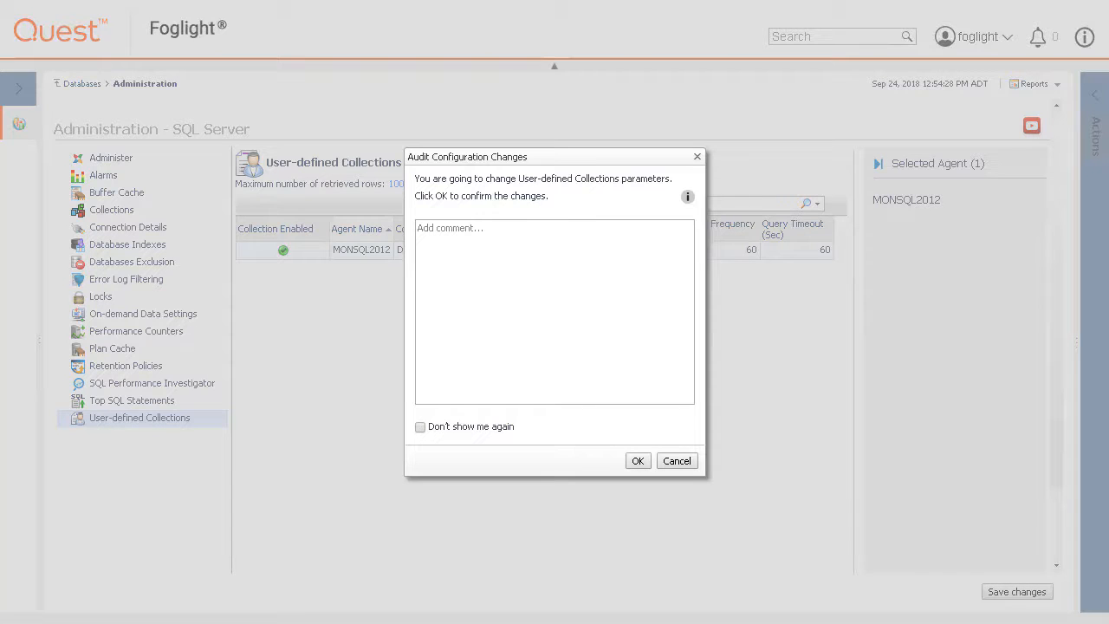
click(642, 461)
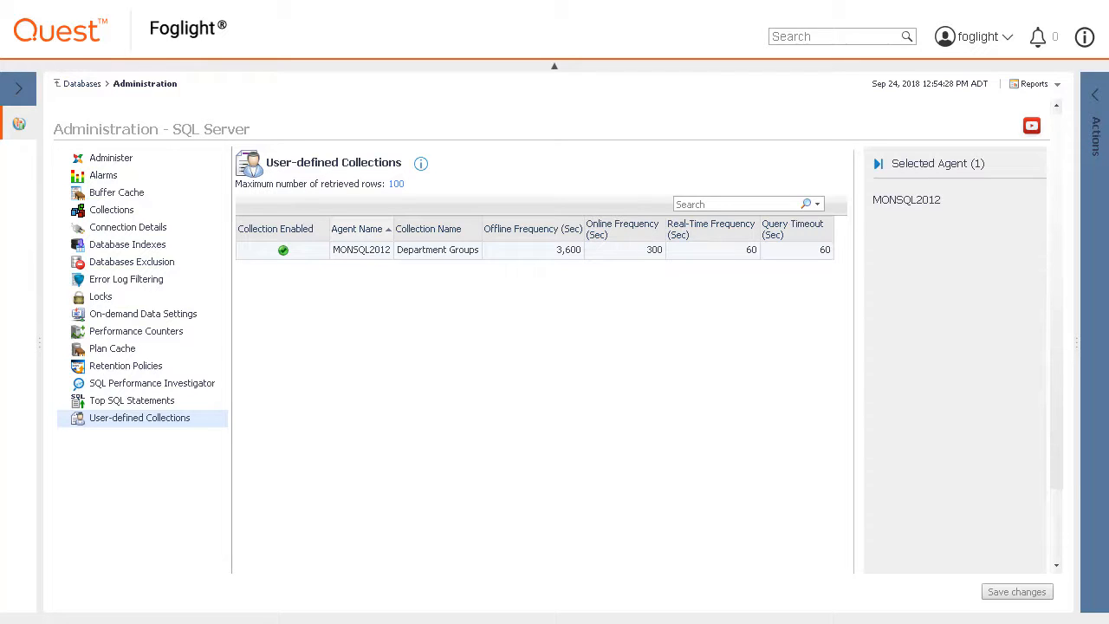
Set up a collection clone with MONSQL2014CL as the source agent and Fog users as the collection, and verify it.
scroll(780, 520, down, 1)
click(718, 545)
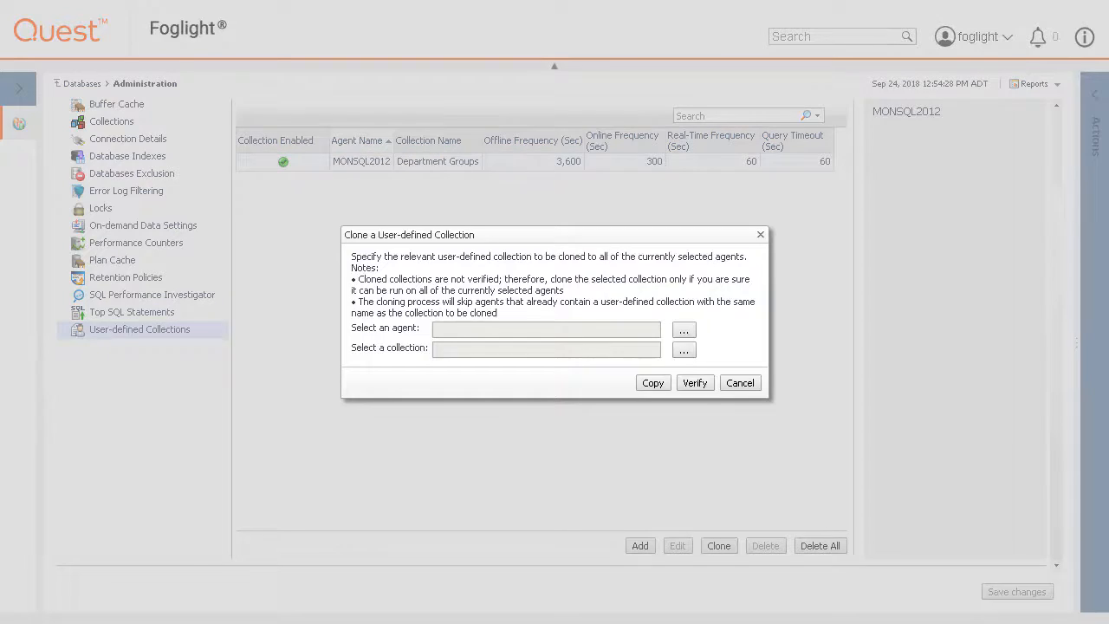
click(684, 330)
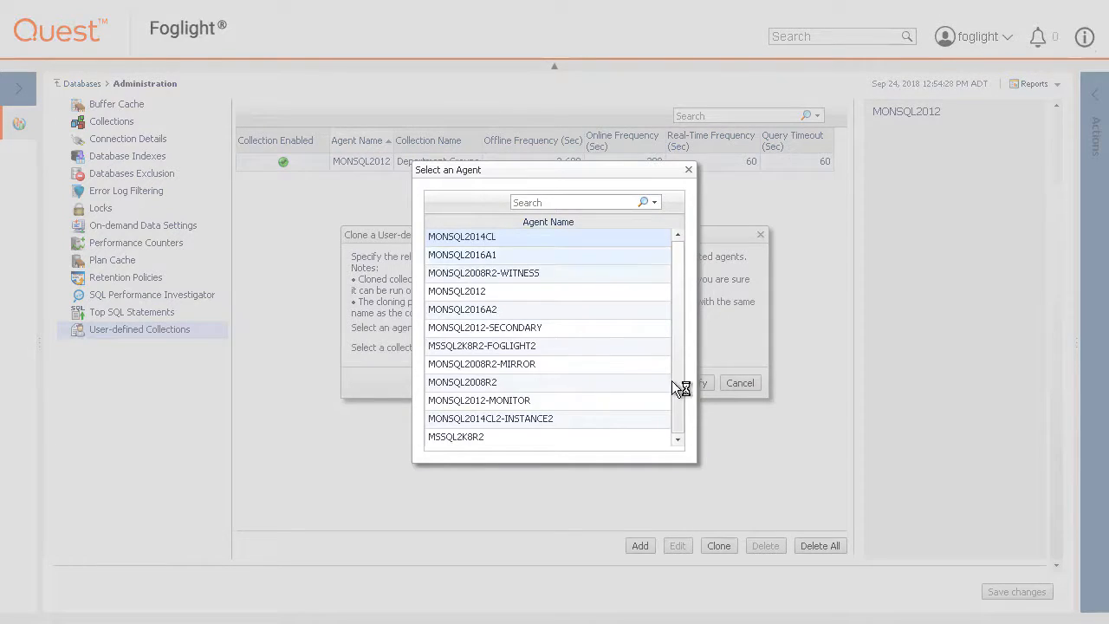
click(571, 237)
click(683, 350)
click(463, 217)
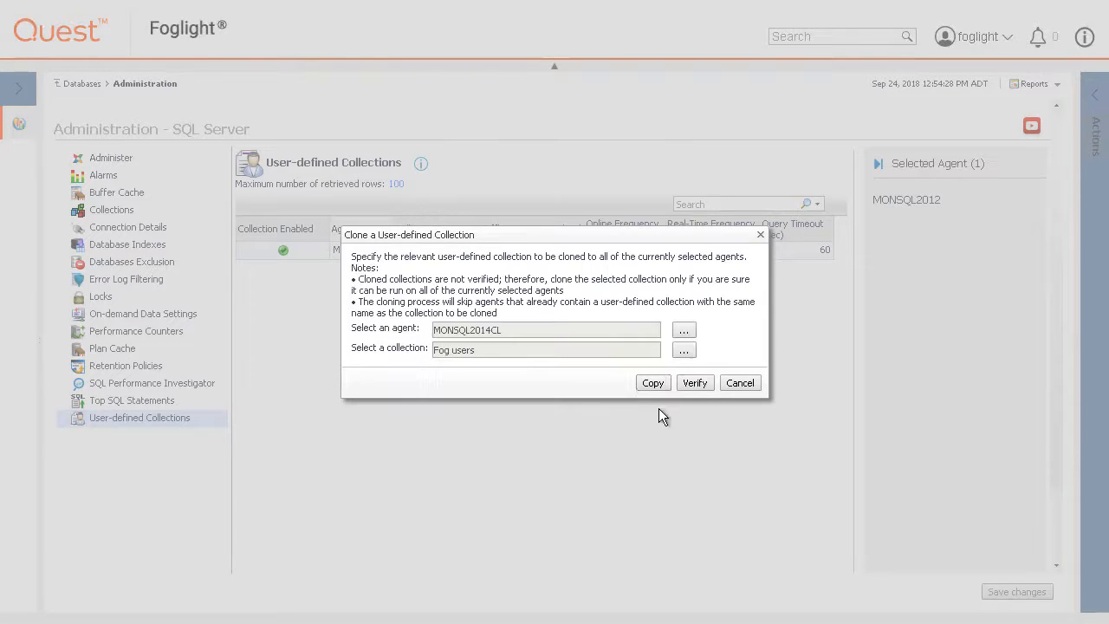
click(689, 385)
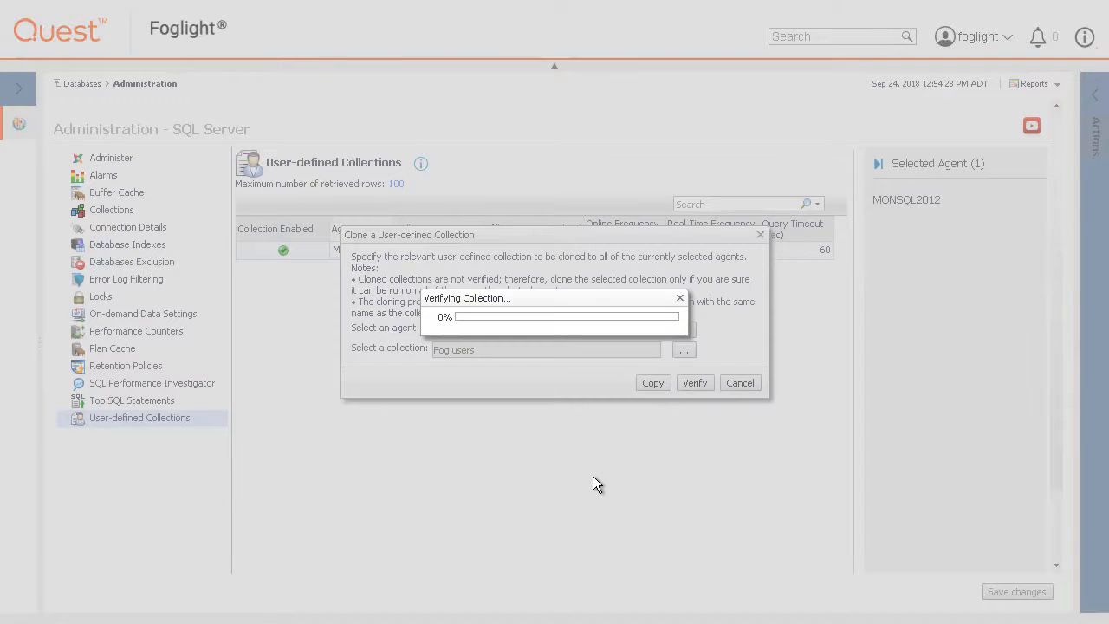
click(743, 439)
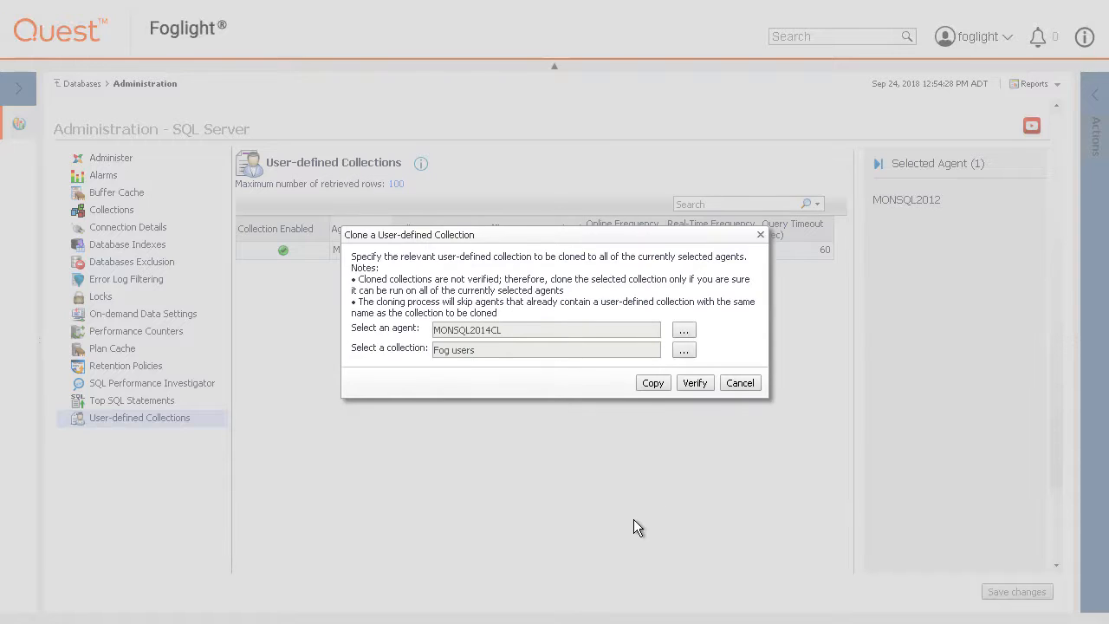
Copy the Fog users collection to MONSQL2012 and save the configuration changes without an audit comment.
click(652, 382)
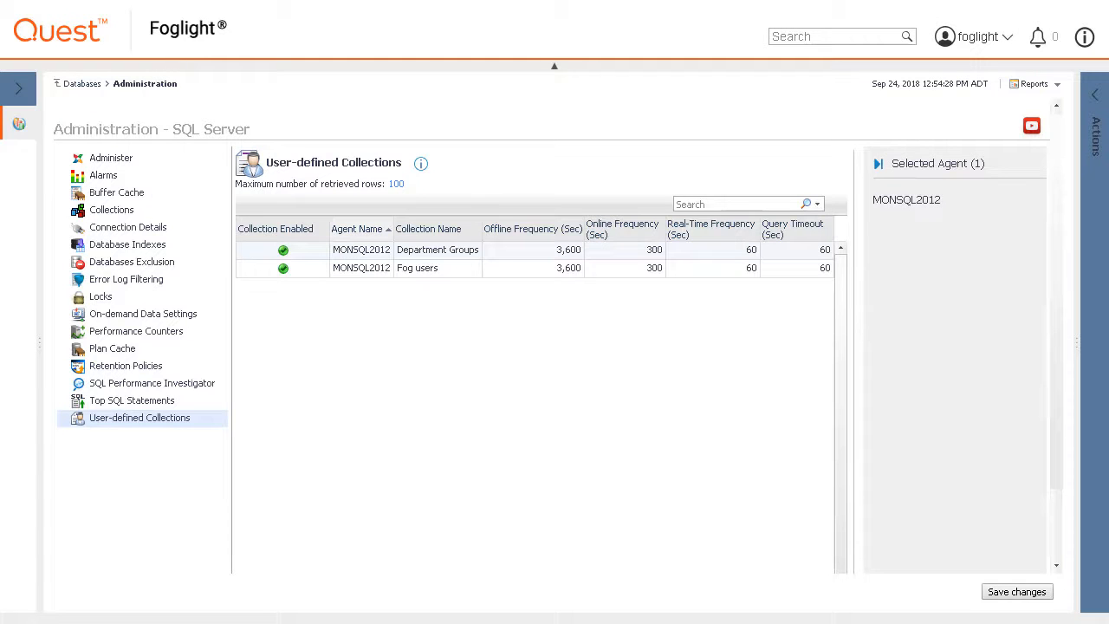
click(1010, 592)
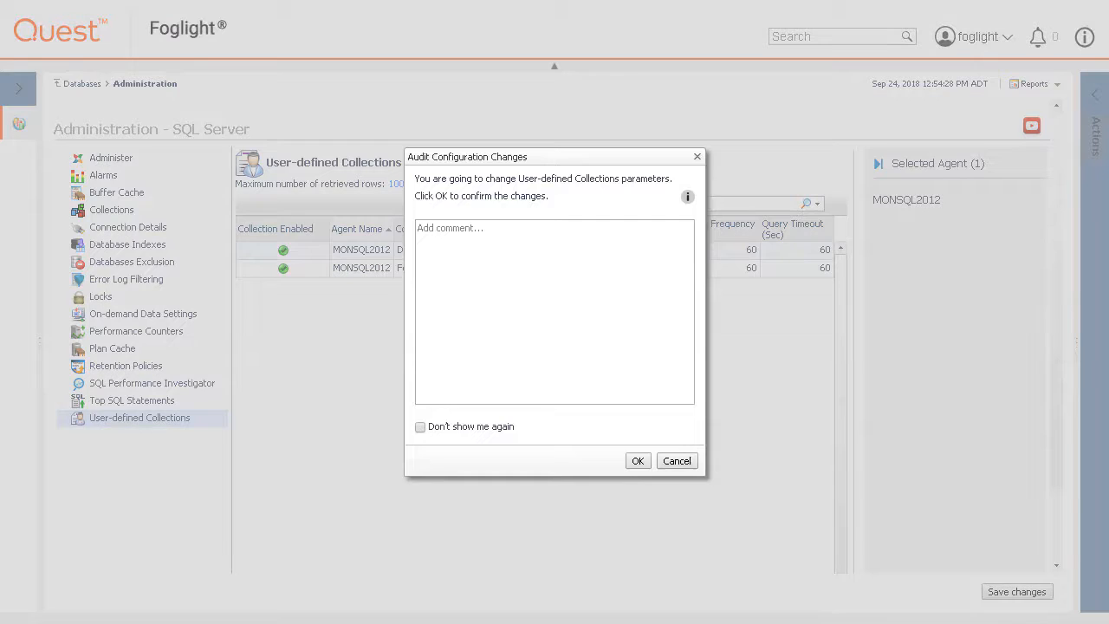
click(637, 460)
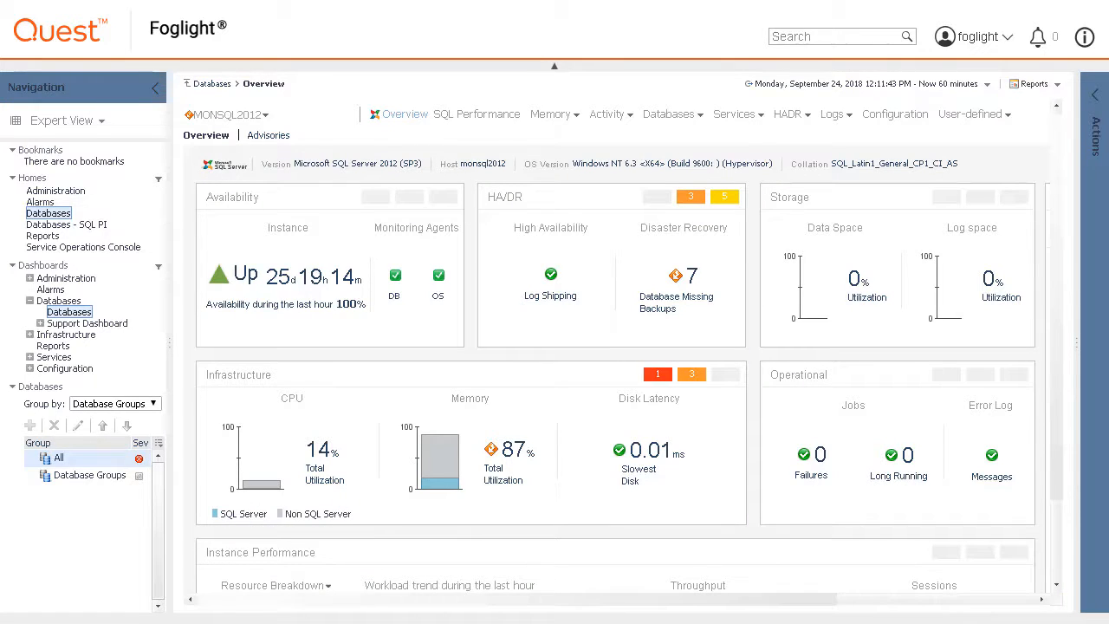
Open MONSQL2012's user-defined collections view, collapse the navigation pane and display the Fog_users collection.
click(970, 113)
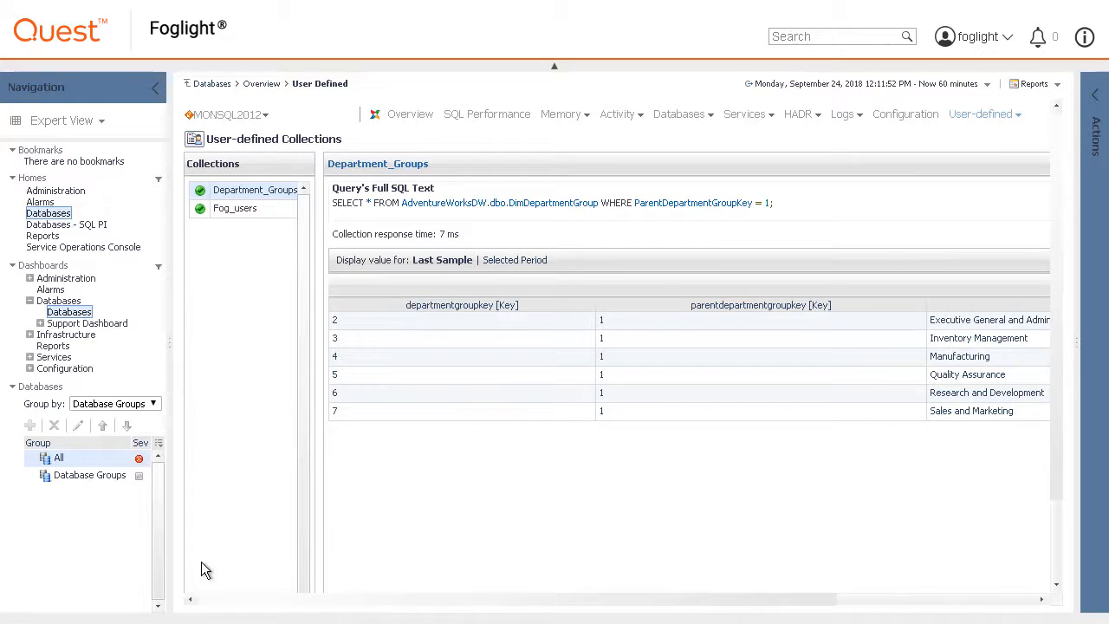
click(155, 88)
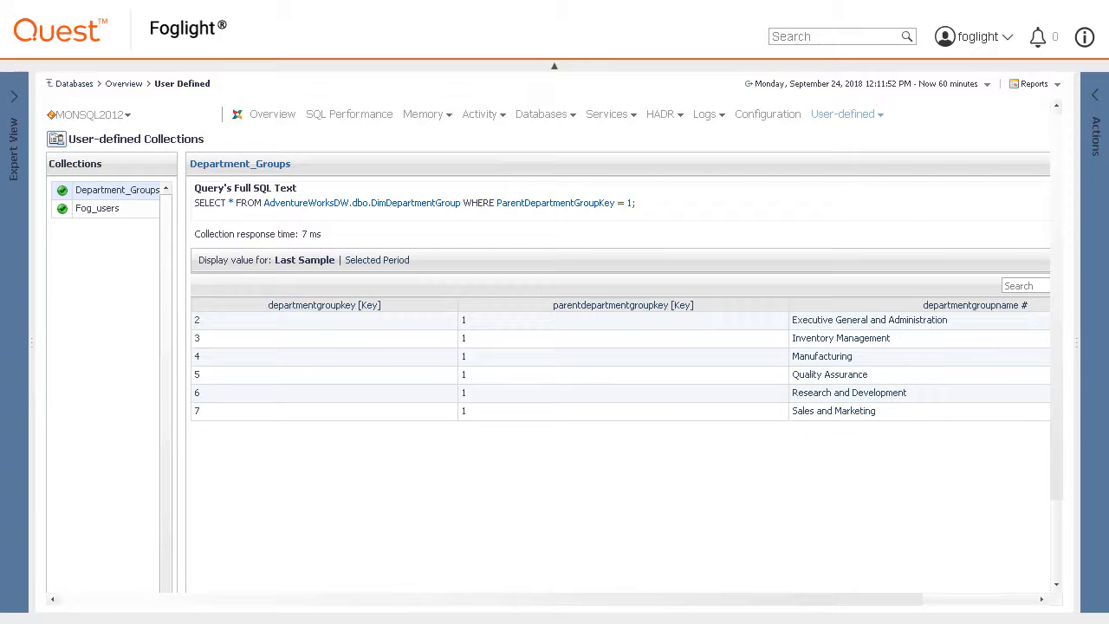
click(100, 210)
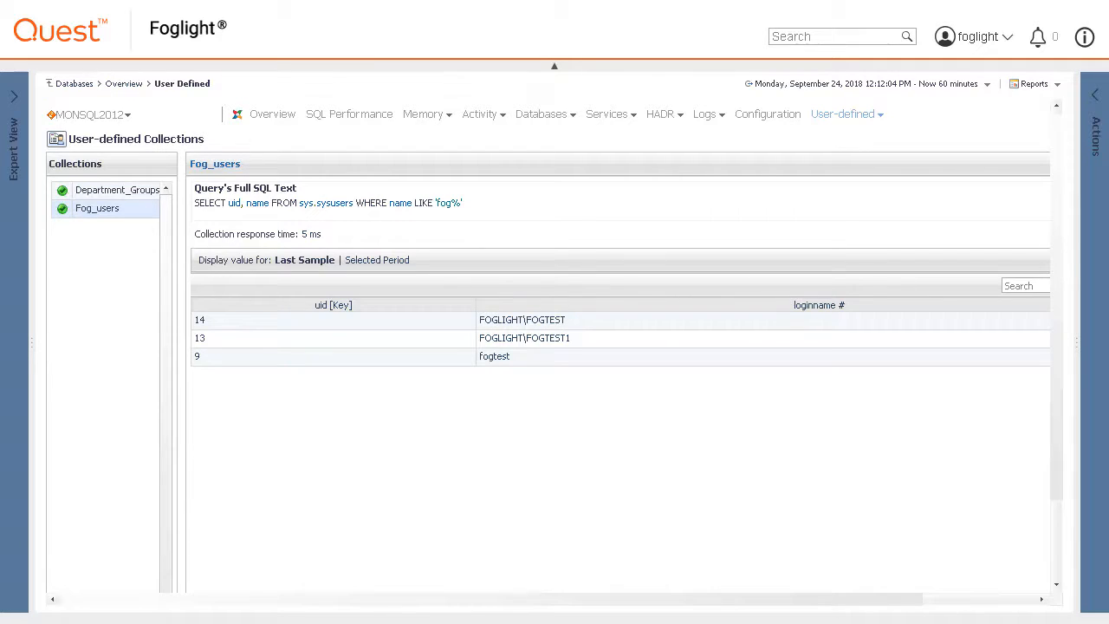
Examine the full width of the Fog_users results and switch the displayed values to Selected Period.
click(927, 599)
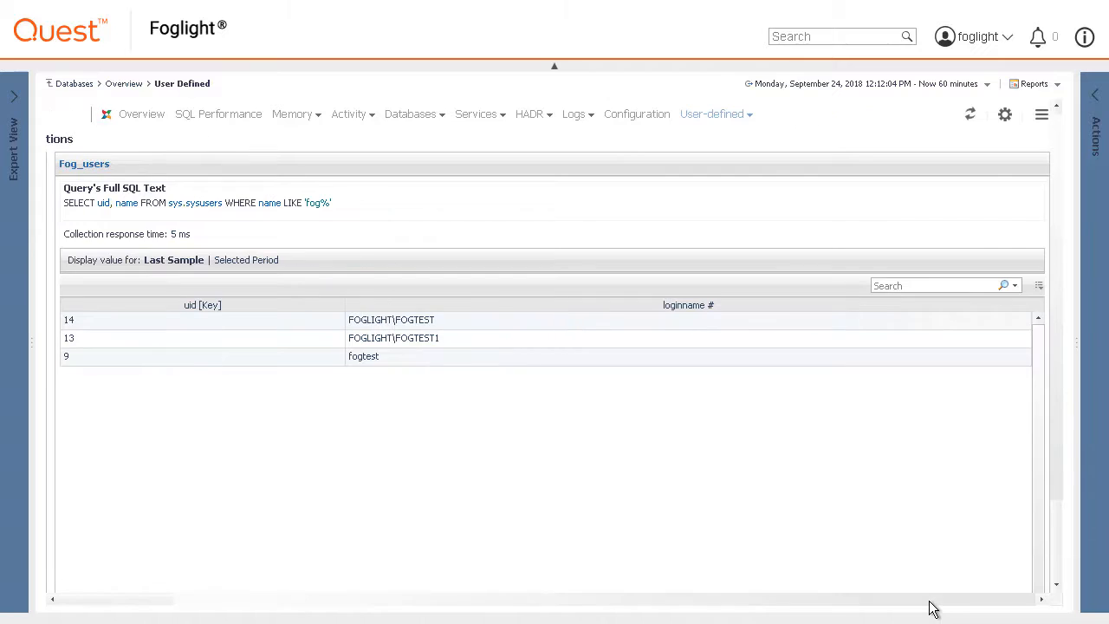
drag(930, 602, 656, 619)
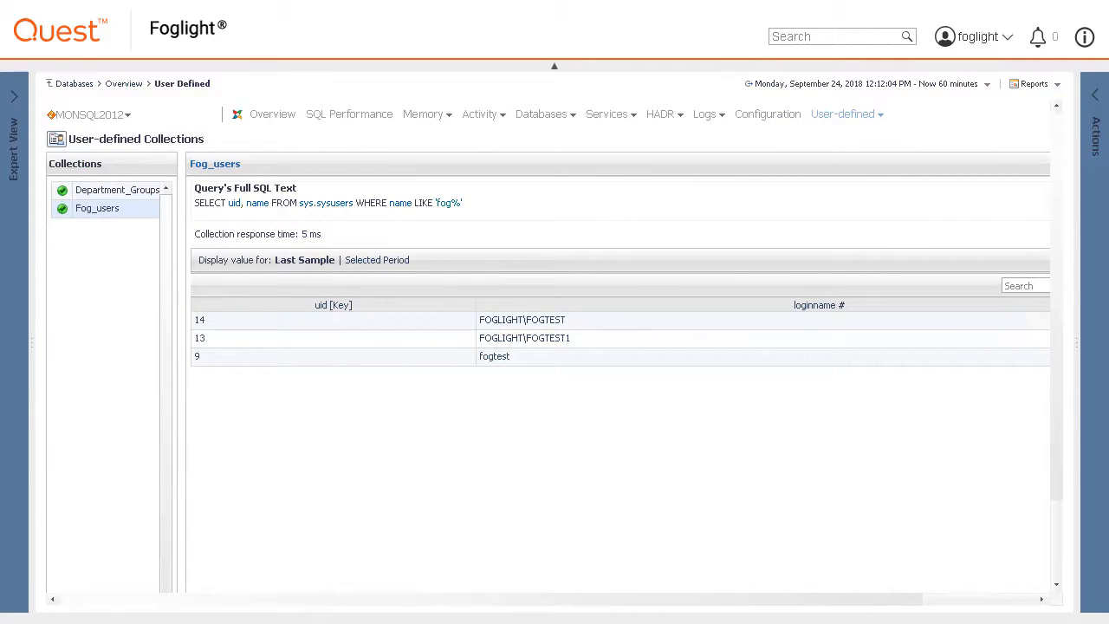
click(382, 261)
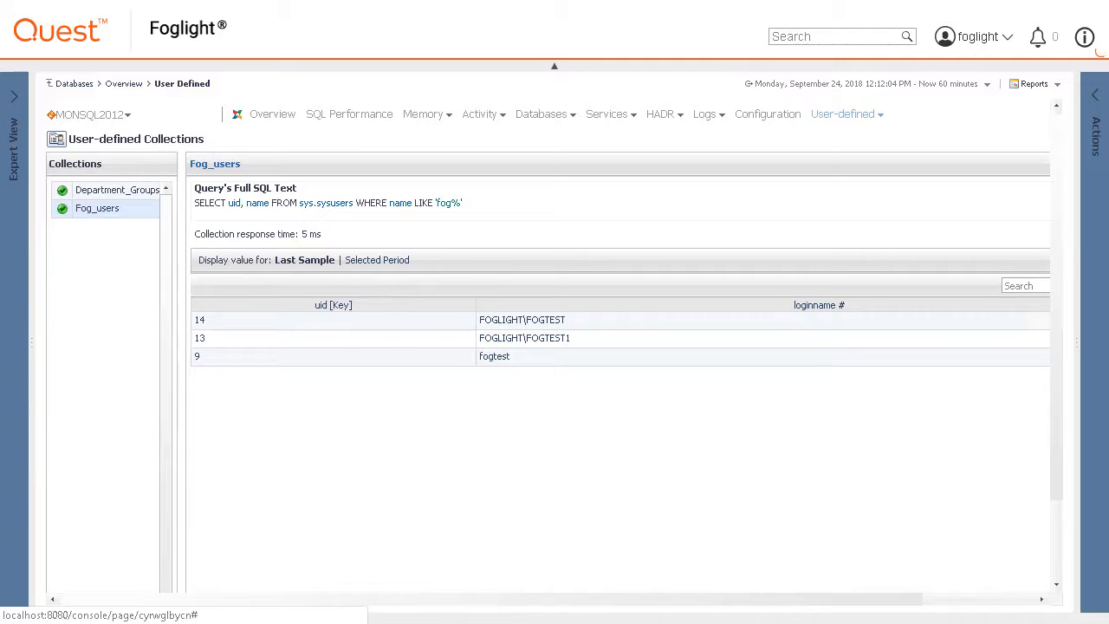